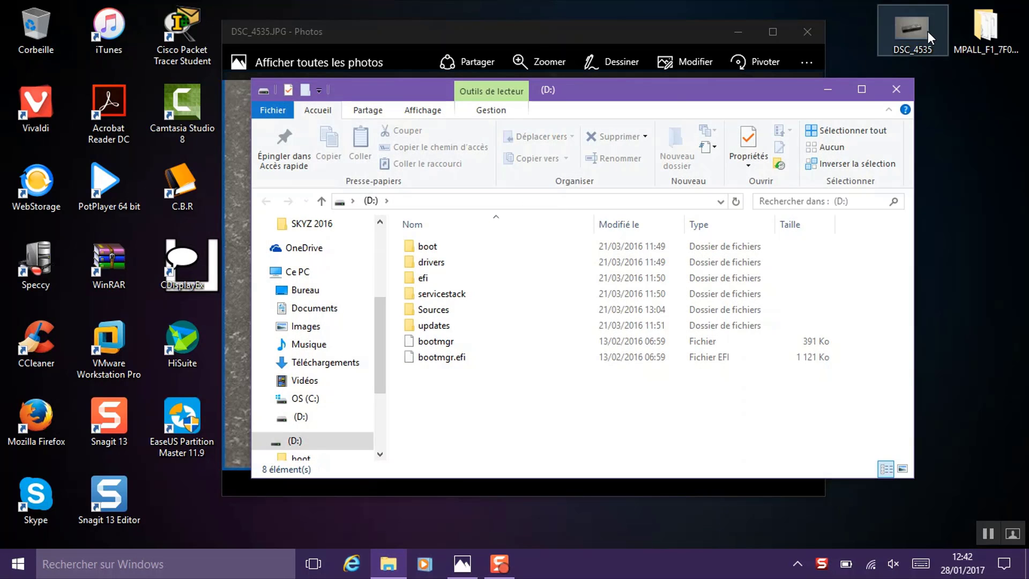
Try to copy the DSC_4535 image from the desktop to the D: USB drive.
left_click_drag(927, 31, 937, 48)
left_click_drag(917, 230, 809, 416)
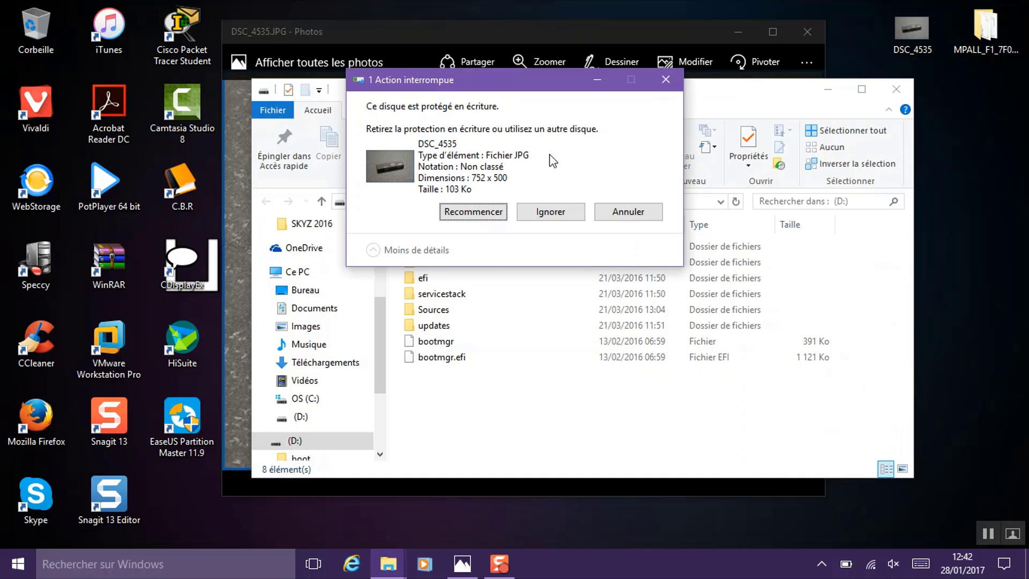
left_click(616, 213)
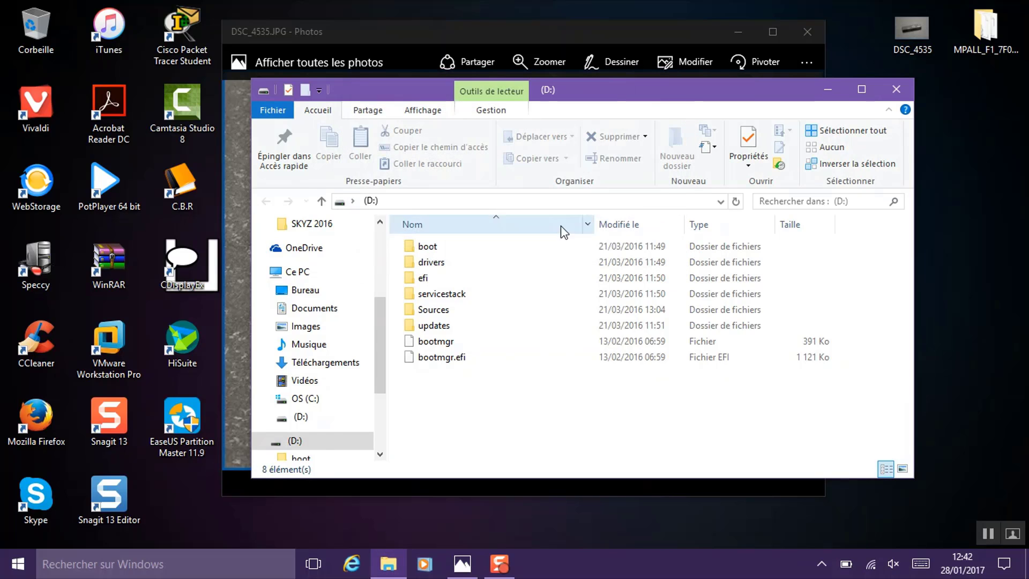
Try to quick-format the D: drive as FAT32 with a 4096-byte allocation unit.
right_click(300, 439)
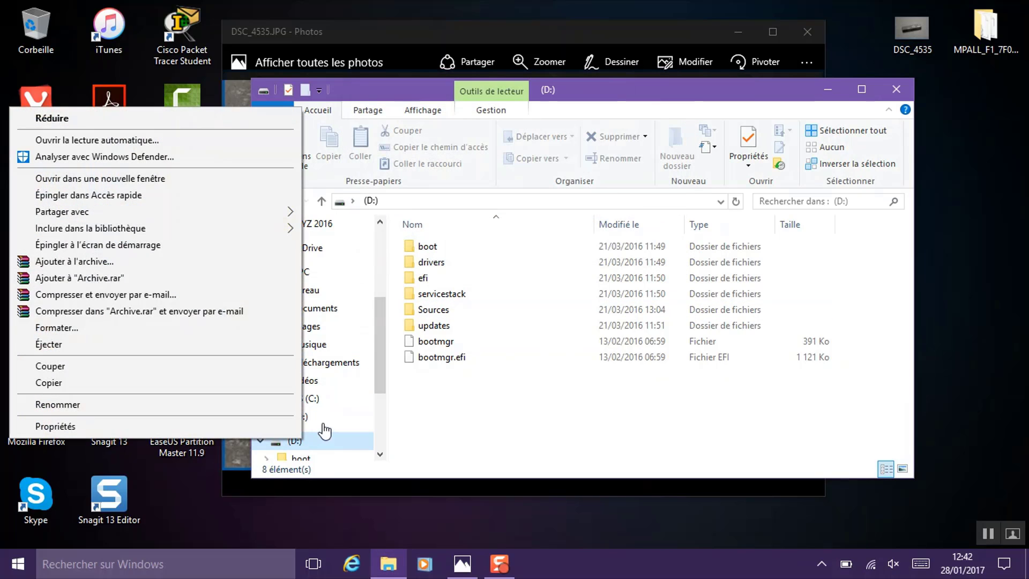
left_click(208, 338)
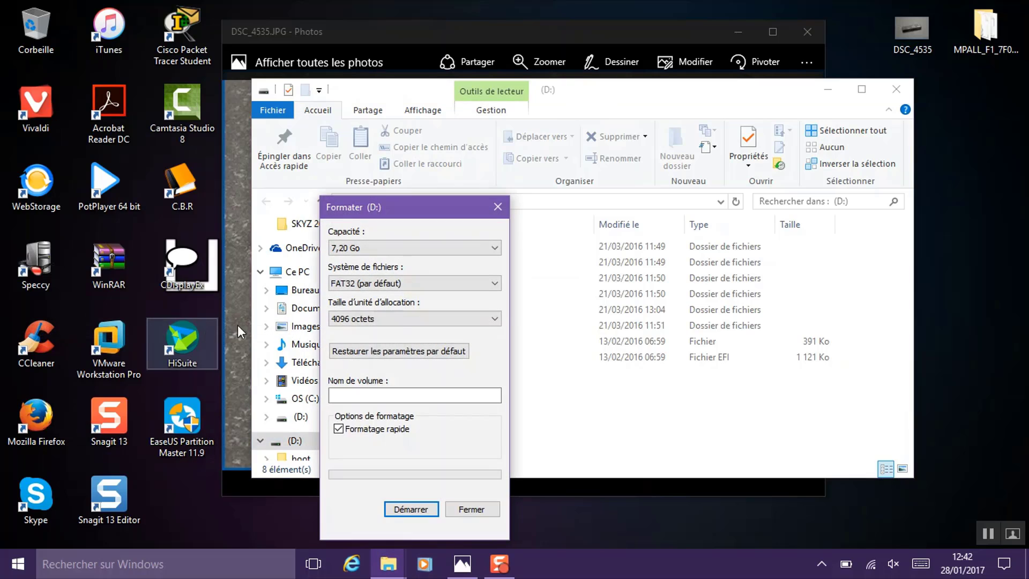
left_click(411, 508)
left_click(591, 282)
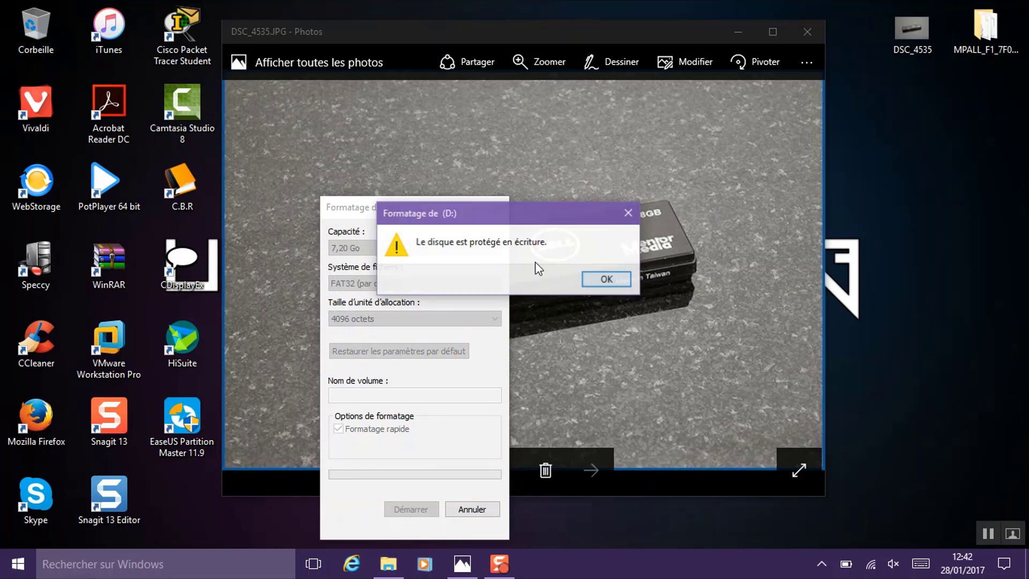
left_click(608, 278)
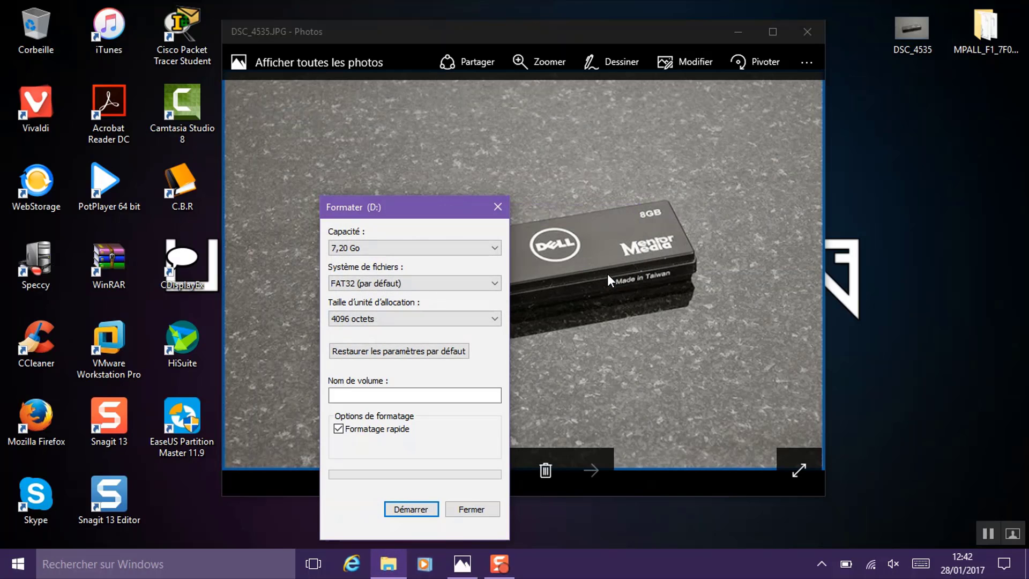
left_click(497, 207)
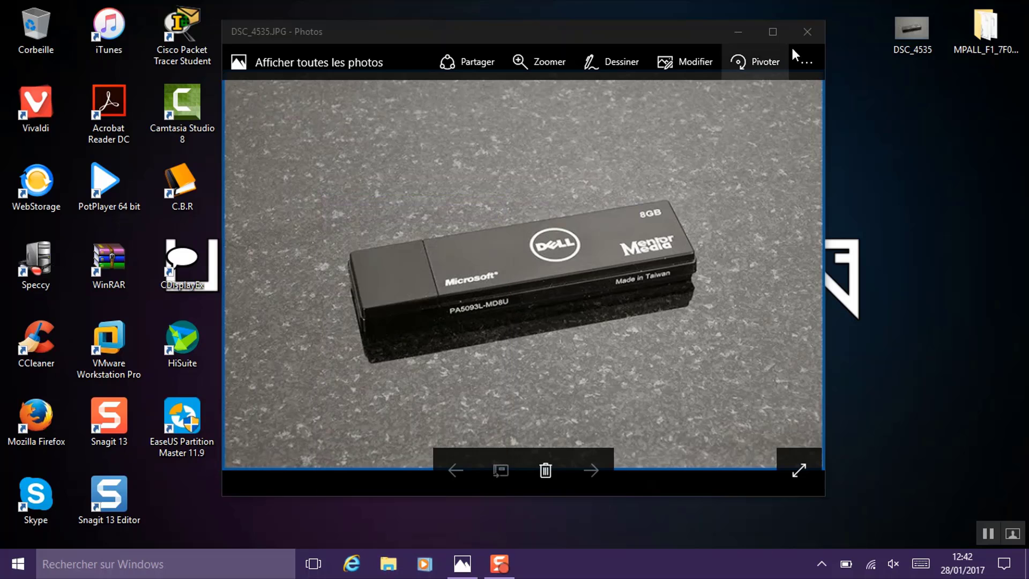
Close the photo, open the MPALL_F1_7F00_DL07_v503_0A folder on the desktop and launch the MPALL application inside it.
left_click(807, 32)
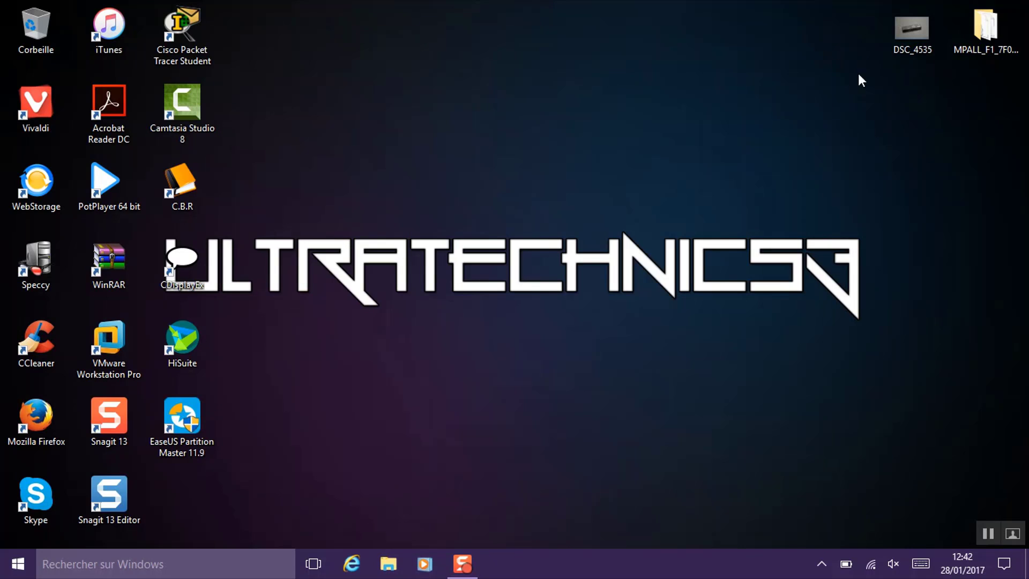
left_click_drag(977, 36, 488, 108)
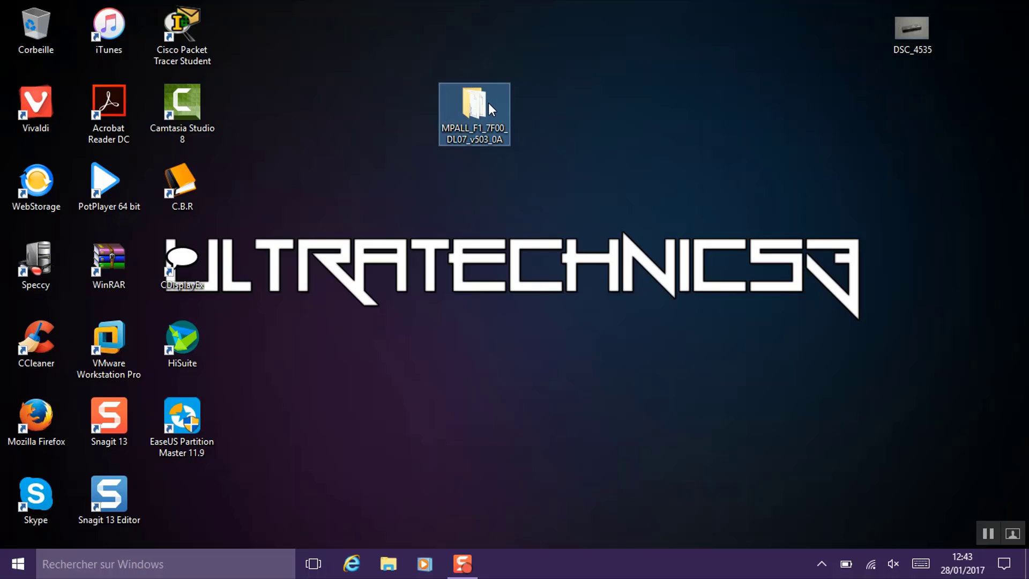
mouse_move(504, 142)
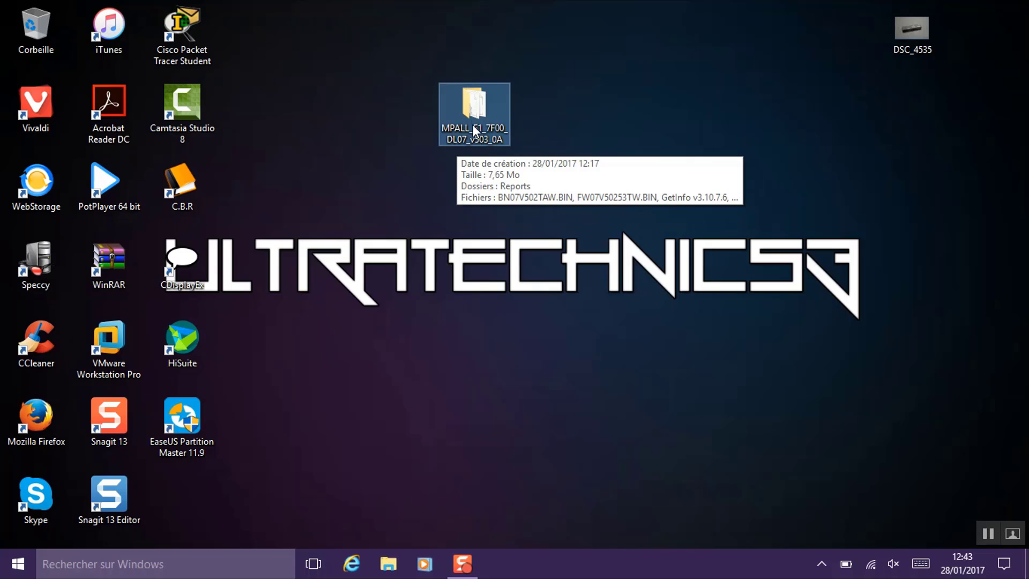
double_click(472, 107)
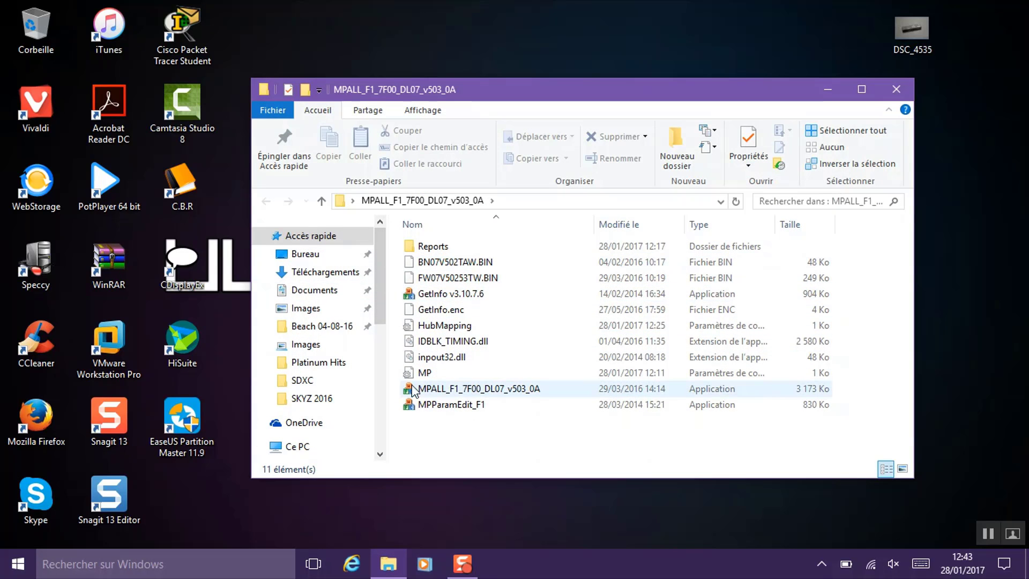
left_click(456, 396)
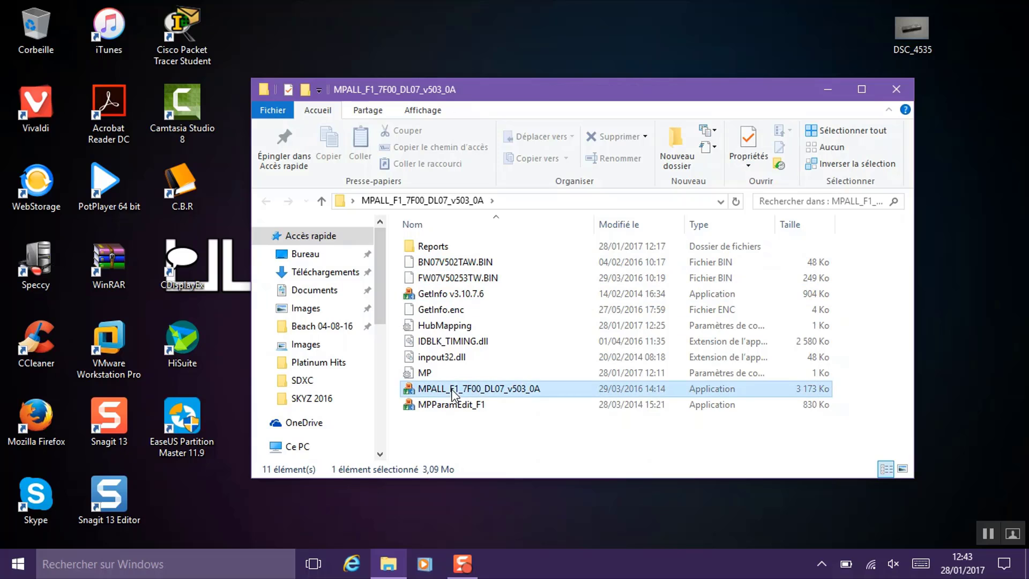
double_click(503, 389)
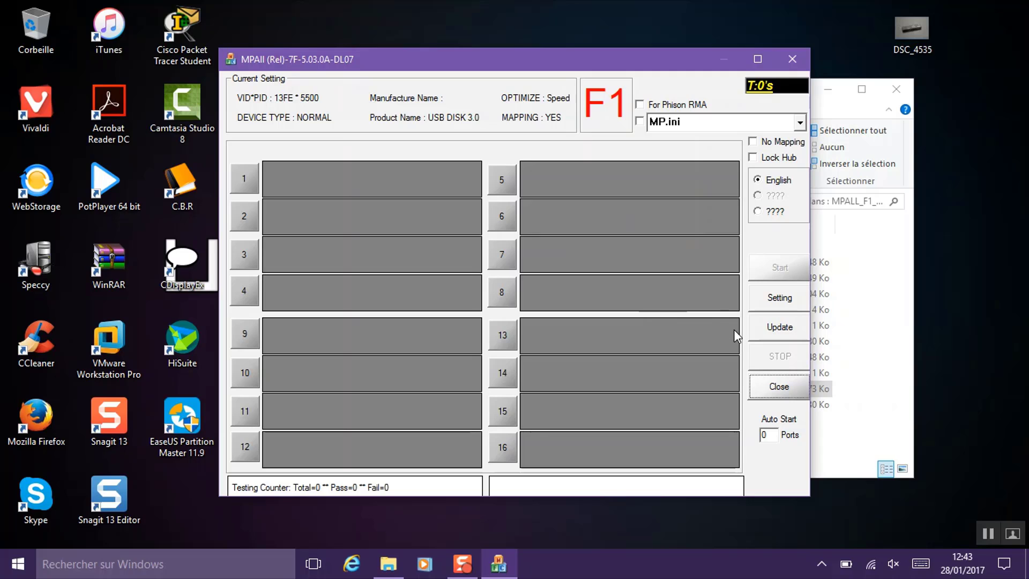
Detect the connected USB drive and open a new basic setting for it.
left_click(779, 337)
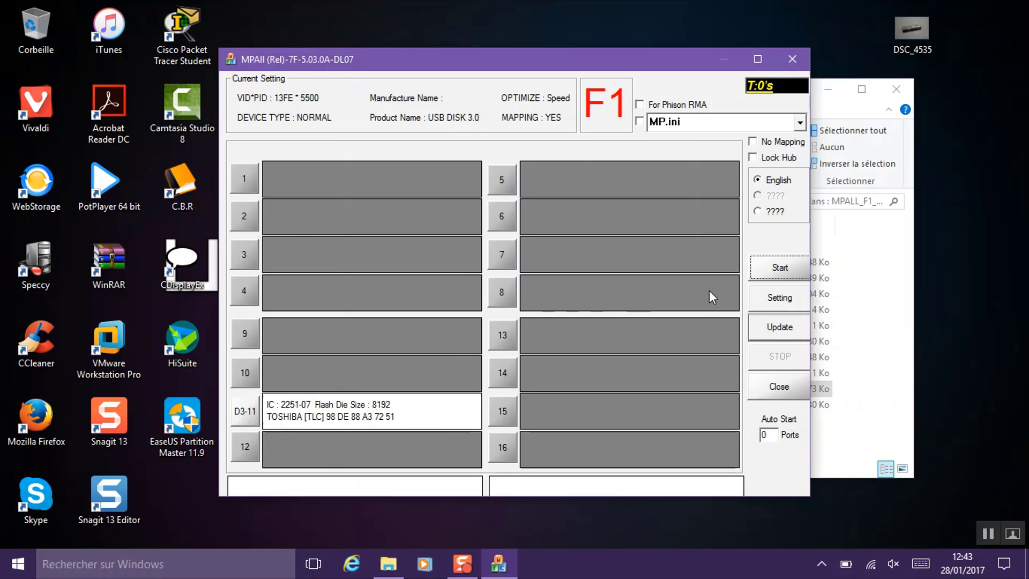
left_click(772, 300)
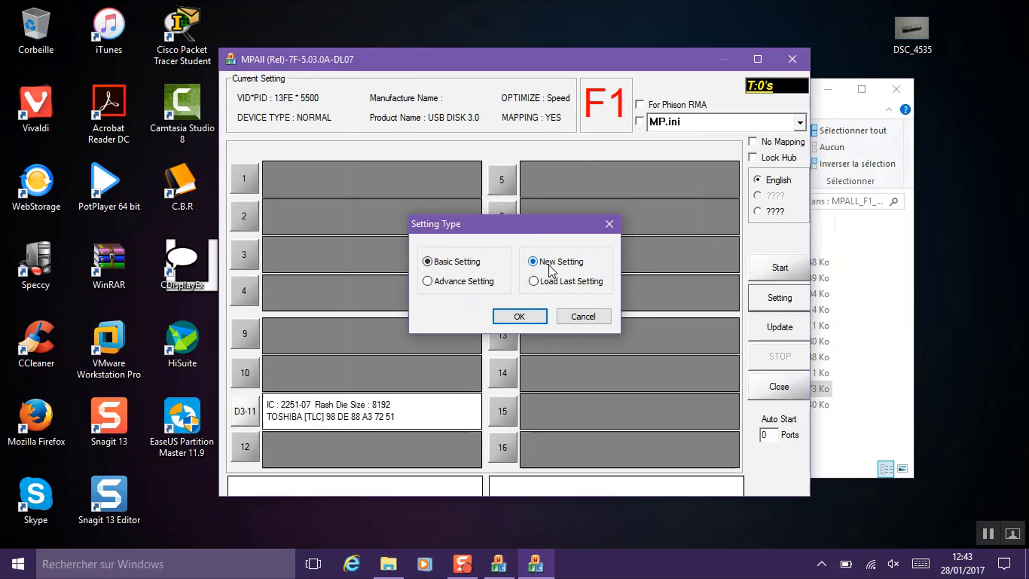
left_click(519, 316)
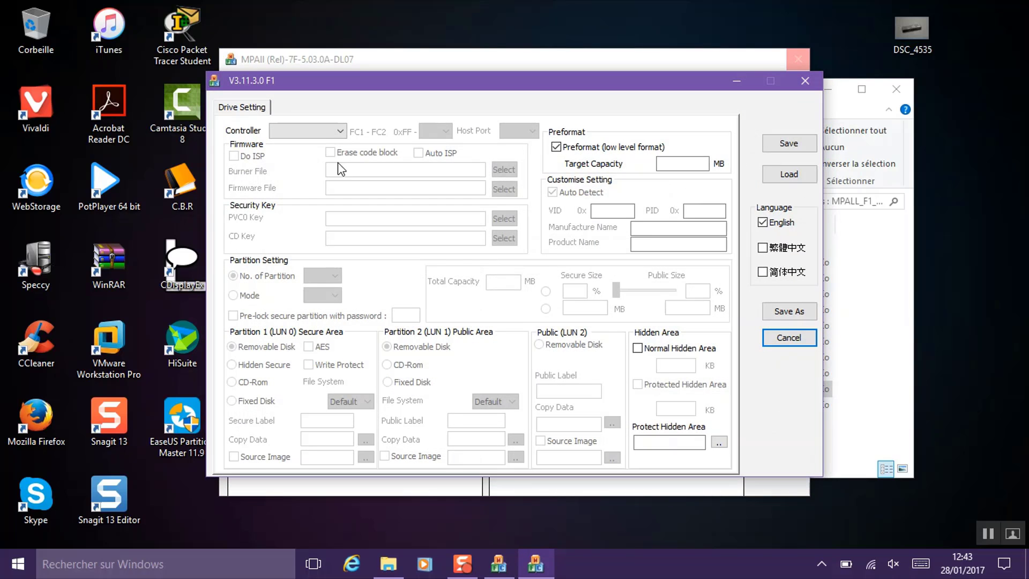
Choose the PS2251-07 controller and enable Do ISP with Erase code block.
left_click(311, 135)
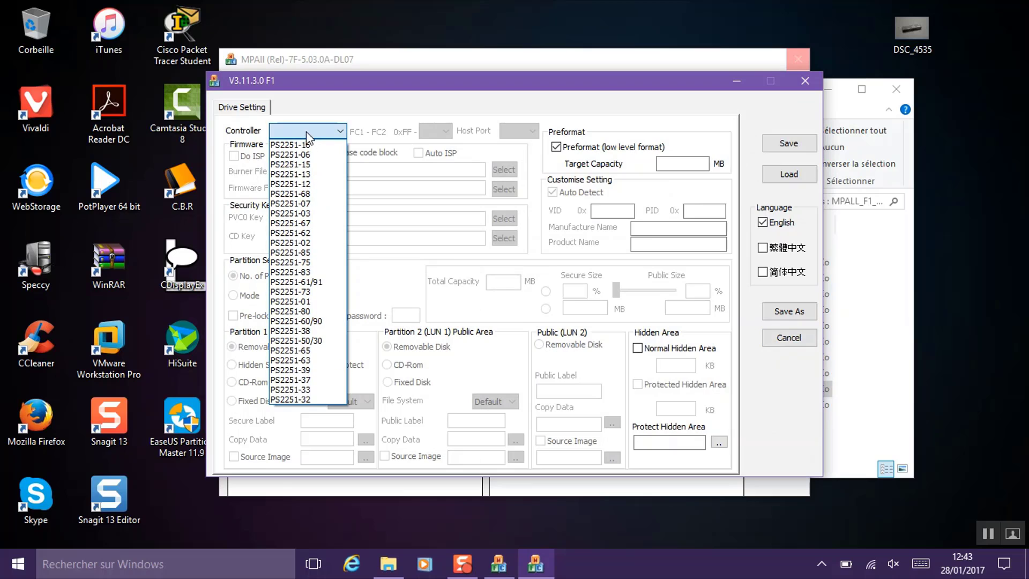
left_click(242, 136)
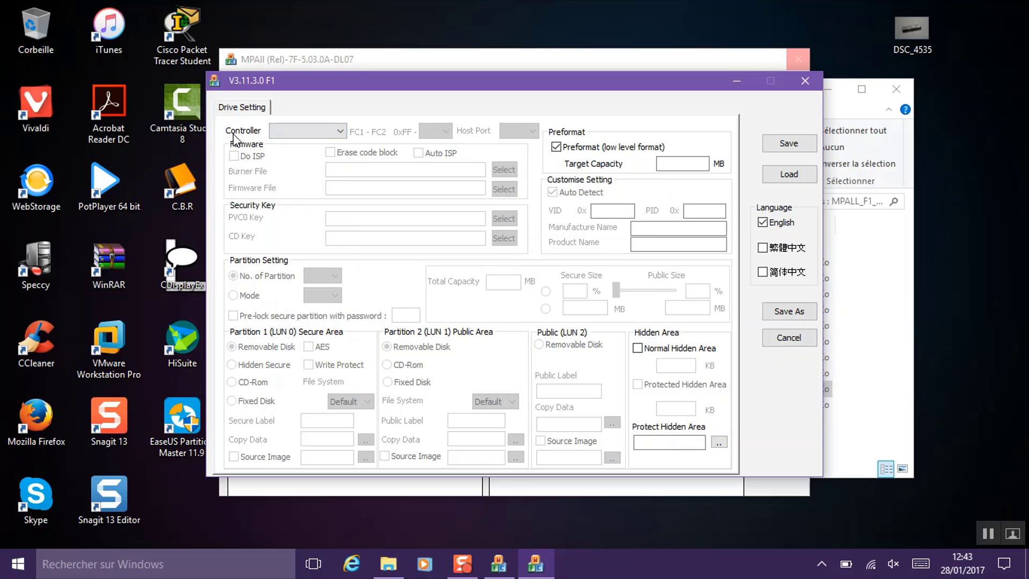
left_click(284, 132)
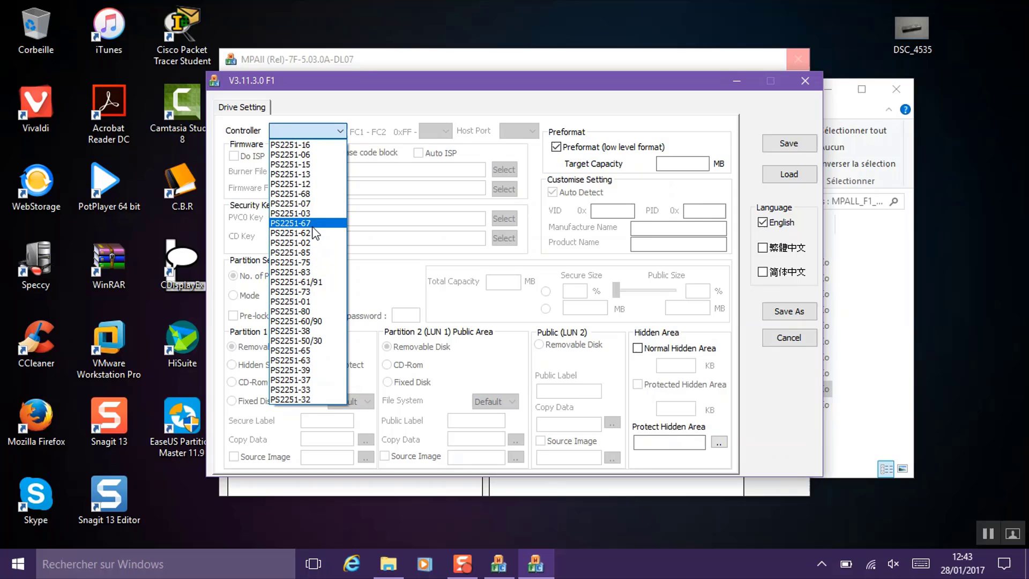
left_click(304, 204)
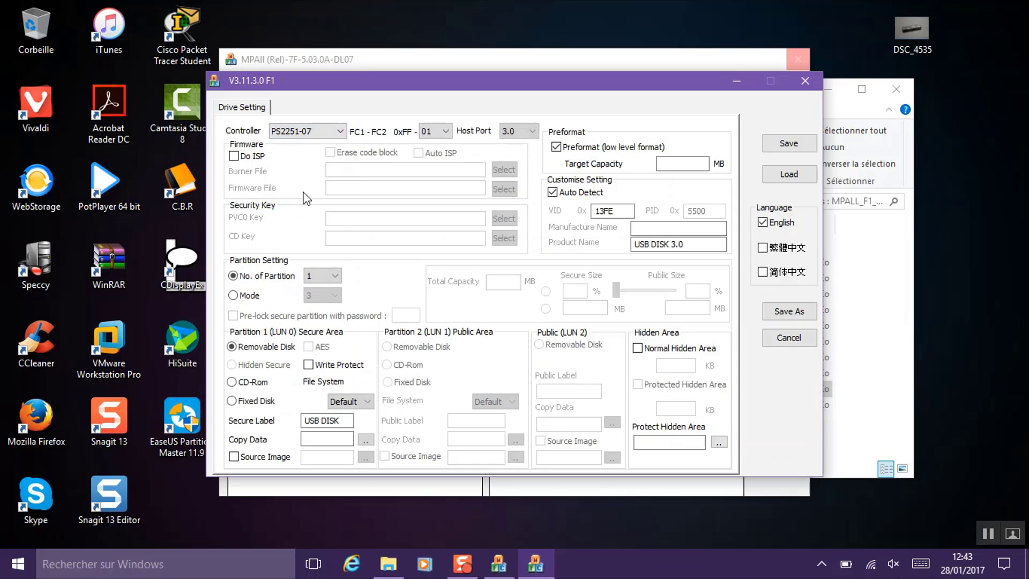
left_click(234, 157)
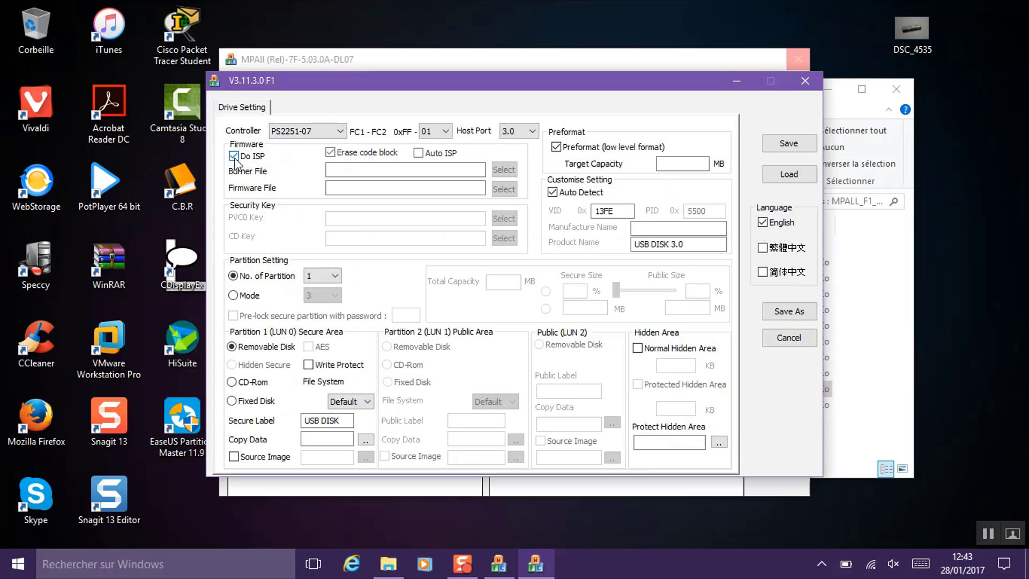
left_click(339, 154)
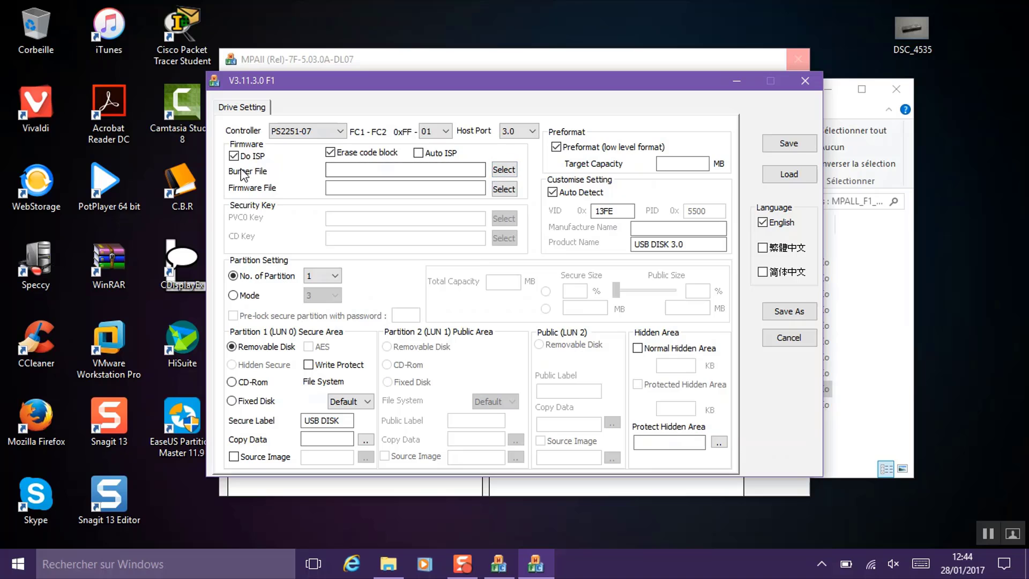
Load BN07V502TAW.BIN as the burner file and FW07V50253TW.BIN as the firmware file.
left_click(504, 169)
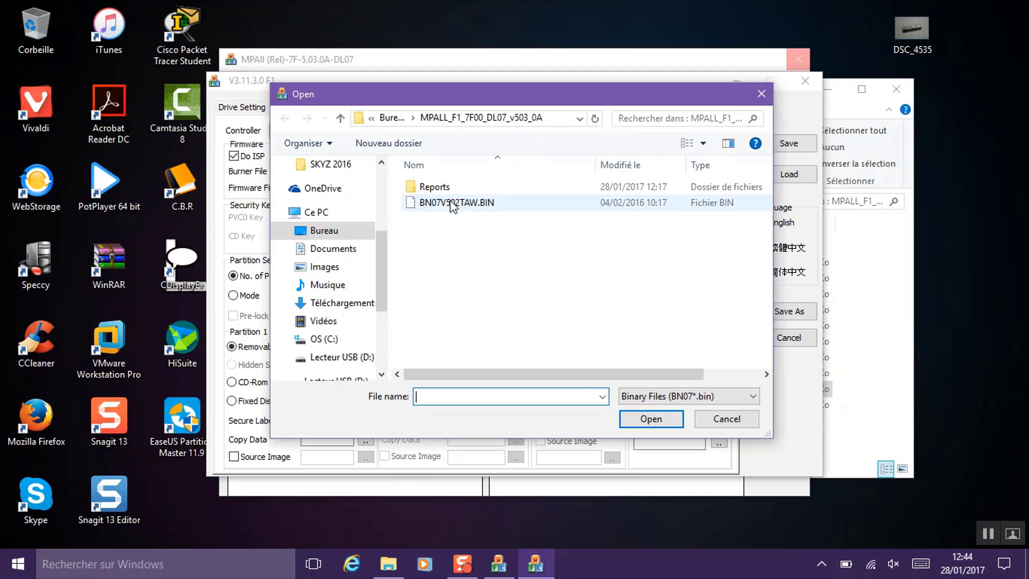
double_click(443, 204)
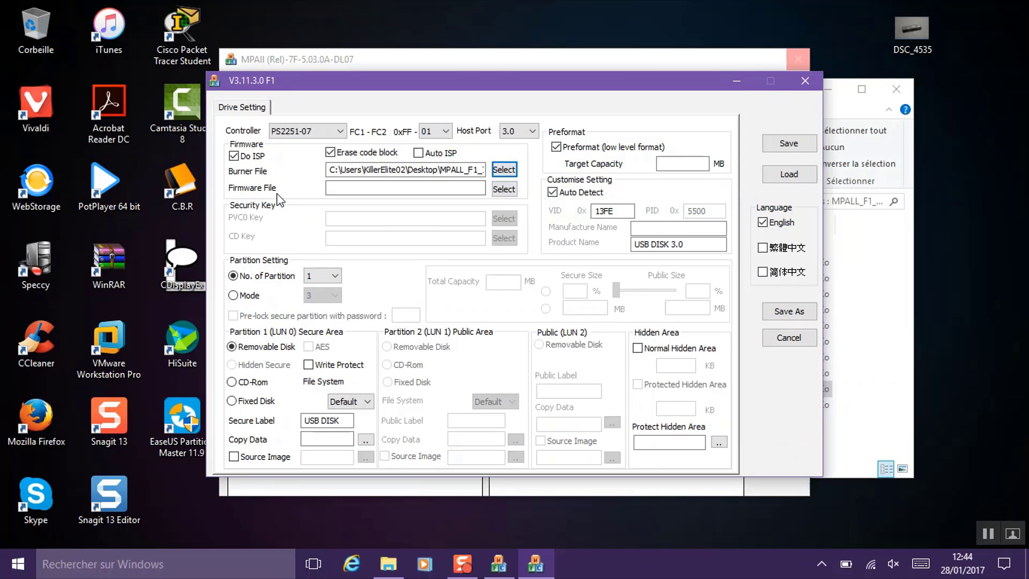
left_click(507, 190)
double_click(442, 204)
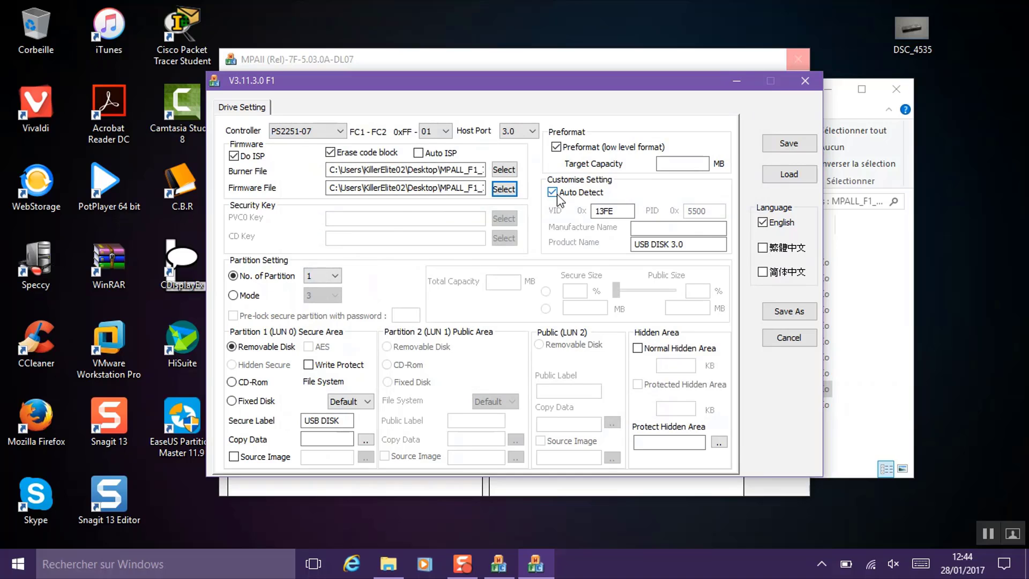
Disable Auto Detect, set the VID to 0930 and the PID to 1400, and keep the host port at 3.0.
left_click(553, 193)
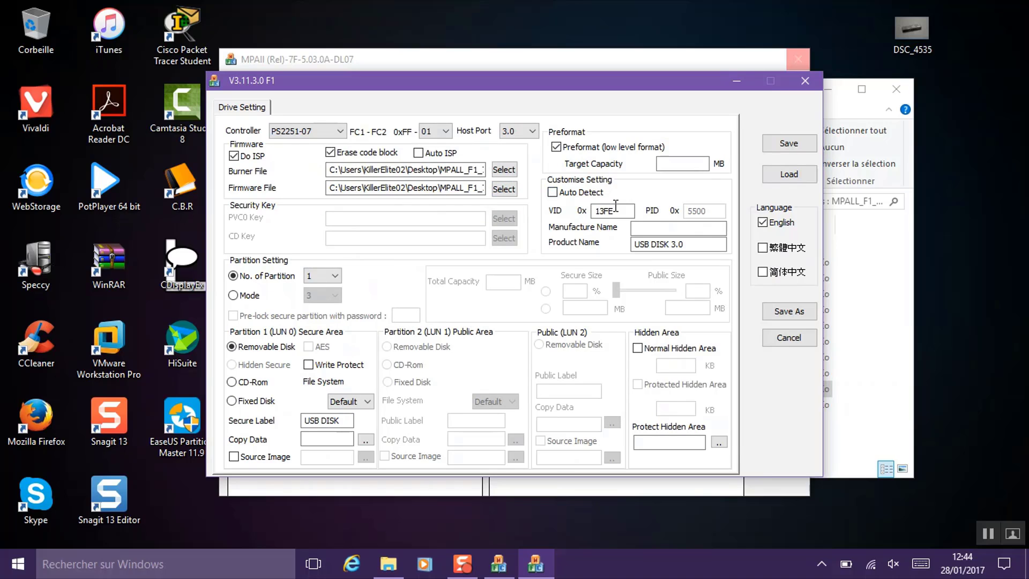
left_click_drag(616, 211, 553, 213)
type("0930")
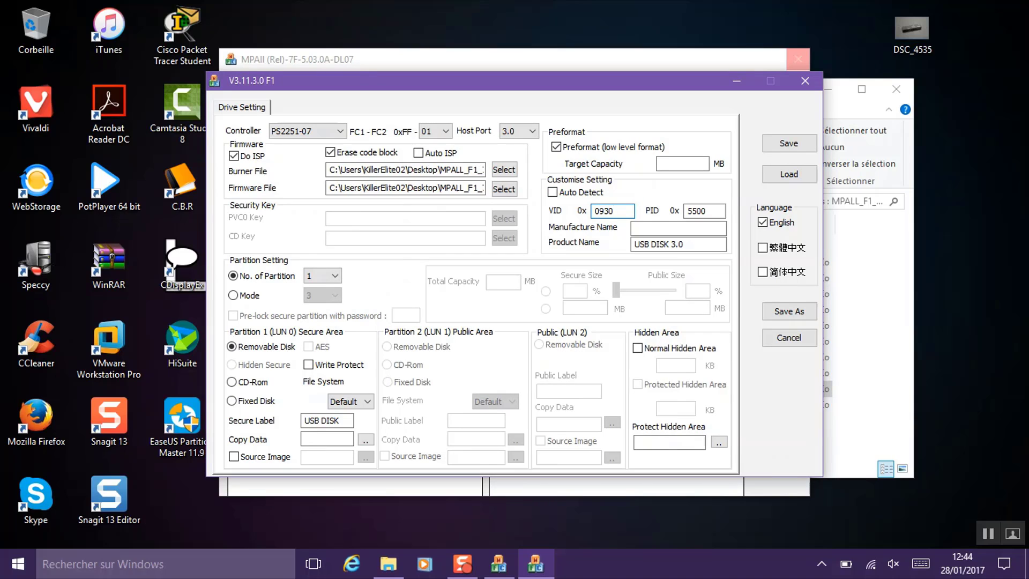
left_click_drag(721, 211, 657, 214)
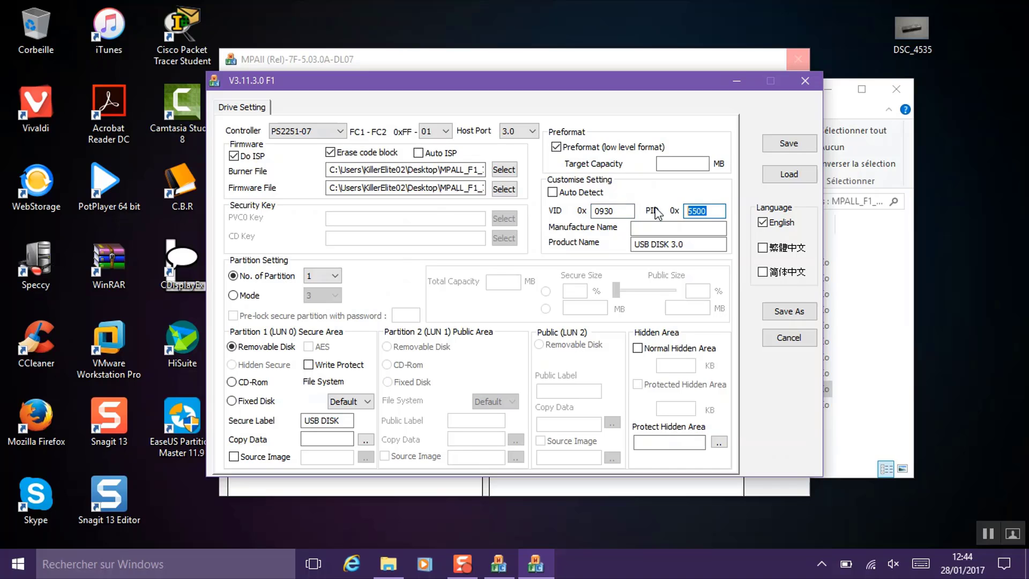
type("1400")
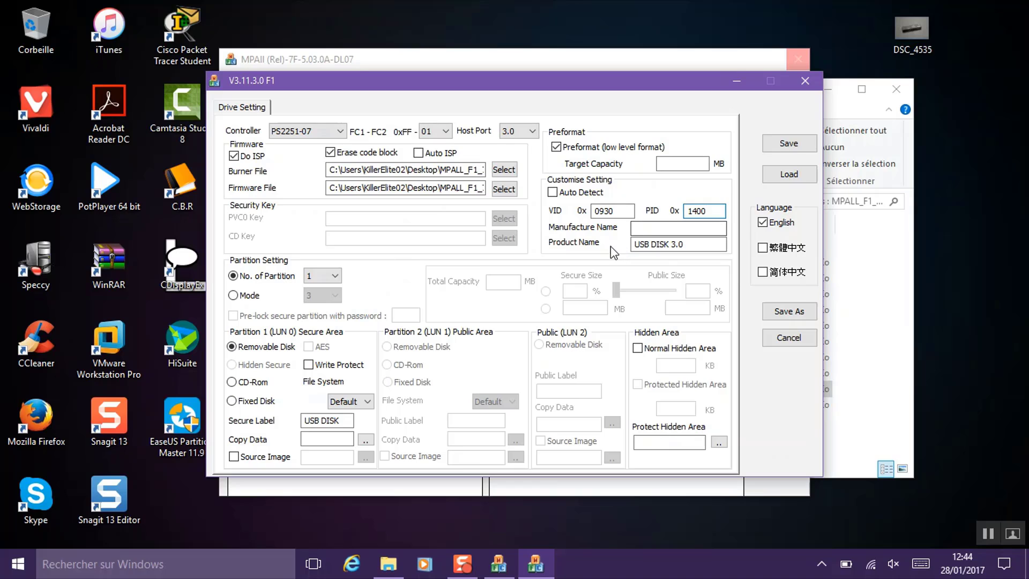
left_click(519, 132)
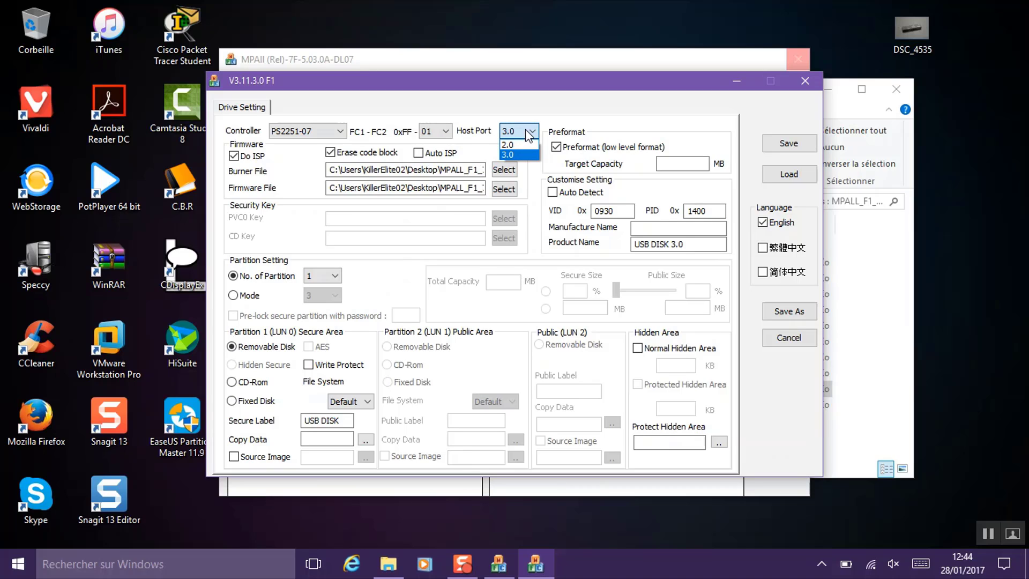
left_click(522, 133)
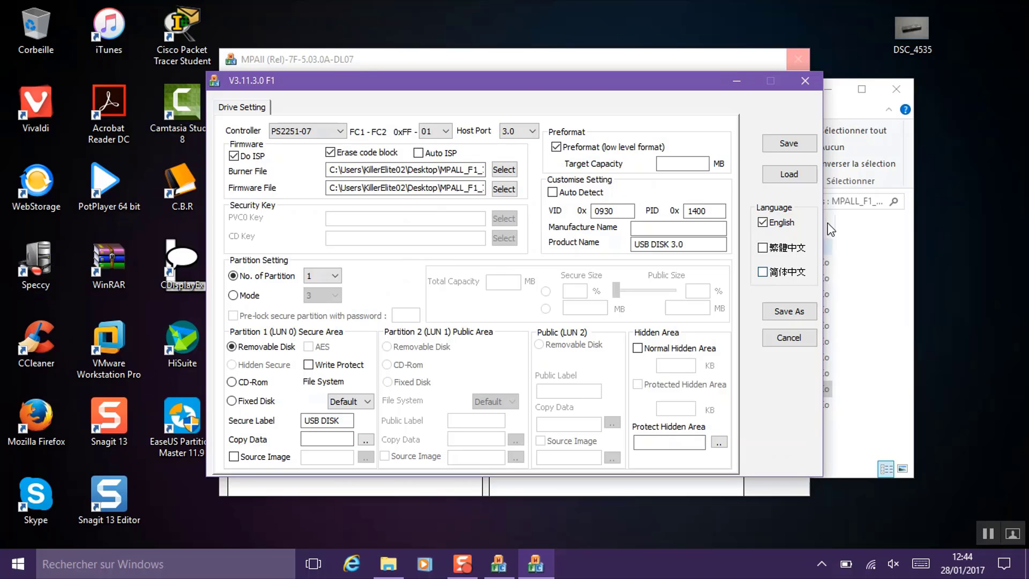
Save the drive settings, close the settings editor and start reflashing the detected USB drive.
left_click(789, 144)
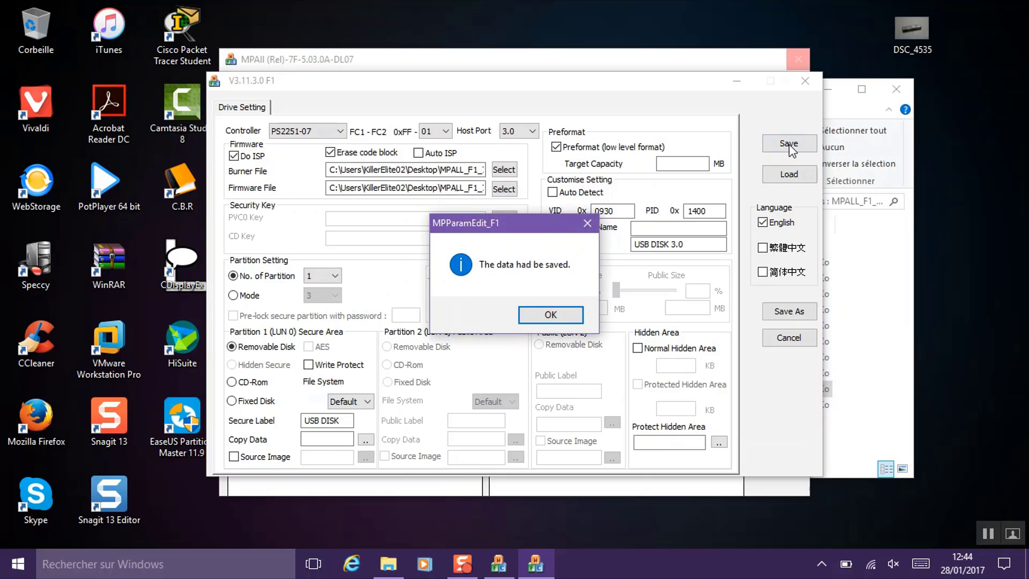
left_click(551, 315)
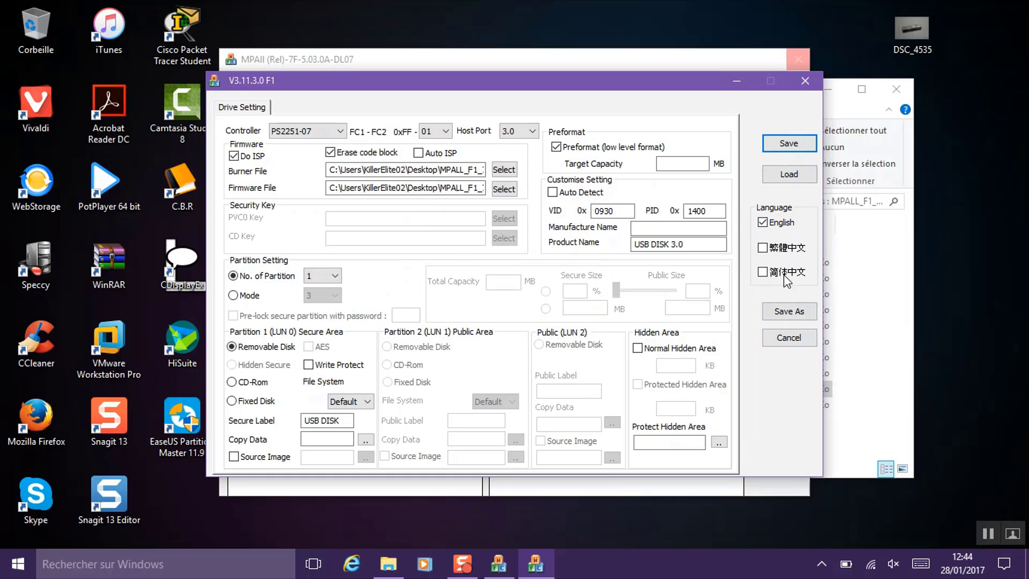
left_click(781, 337)
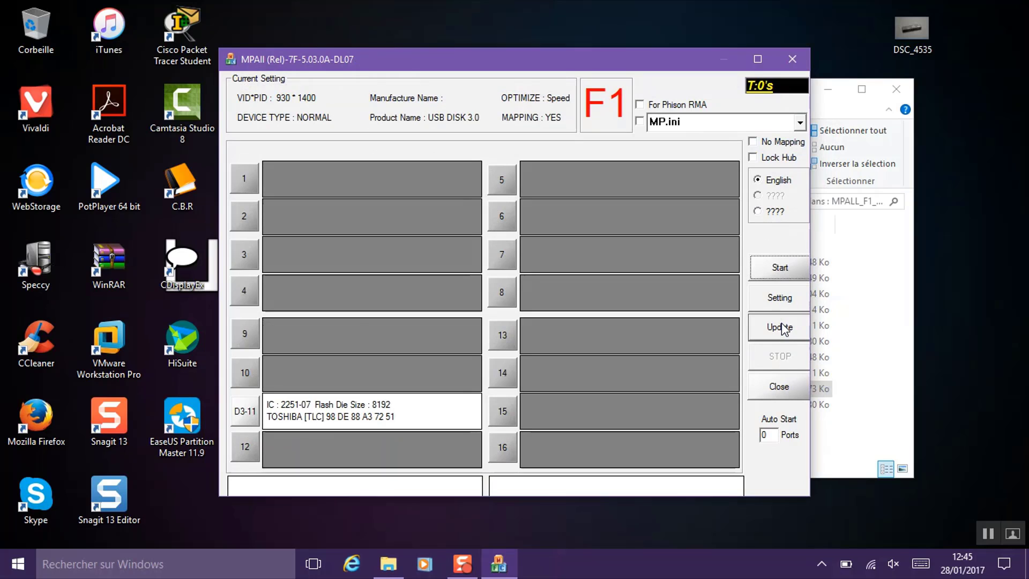
left_click(781, 271)
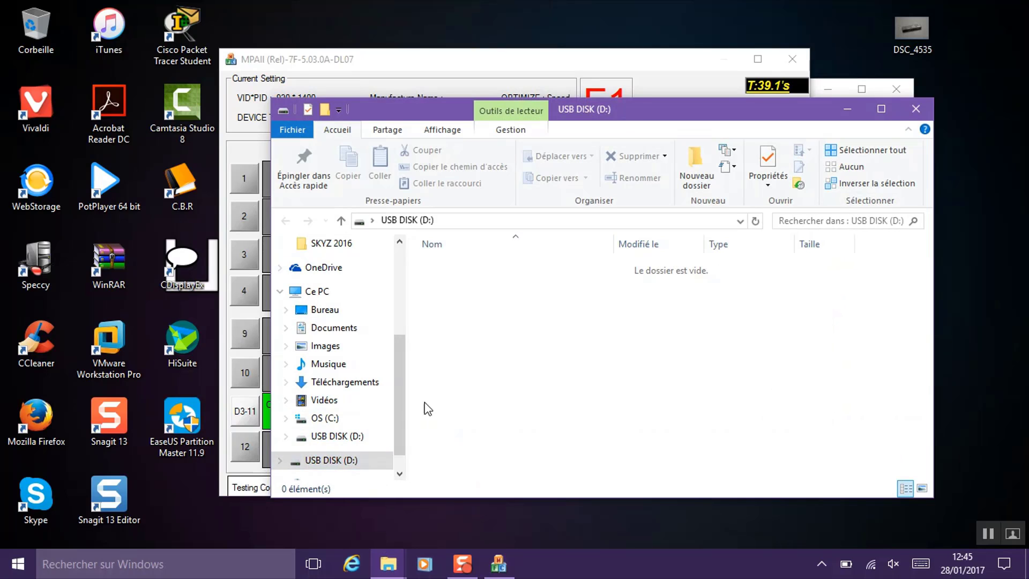
Examine the capacity and file system of USB DISK (D:) in its drive properties from Ce PC, and close them.
left_click(319, 292)
left_click(666, 439)
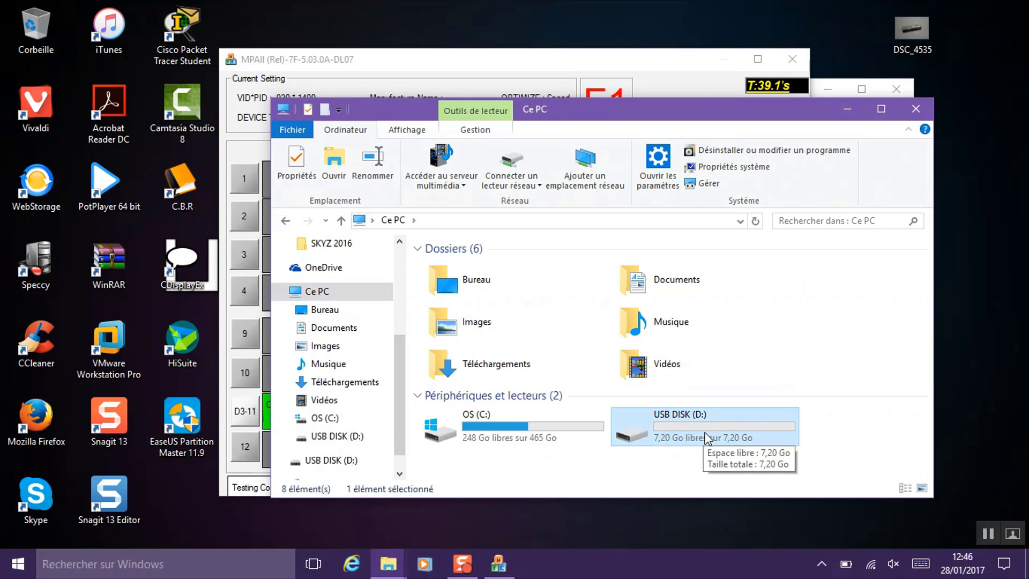
right_click(707, 439)
left_click(663, 423)
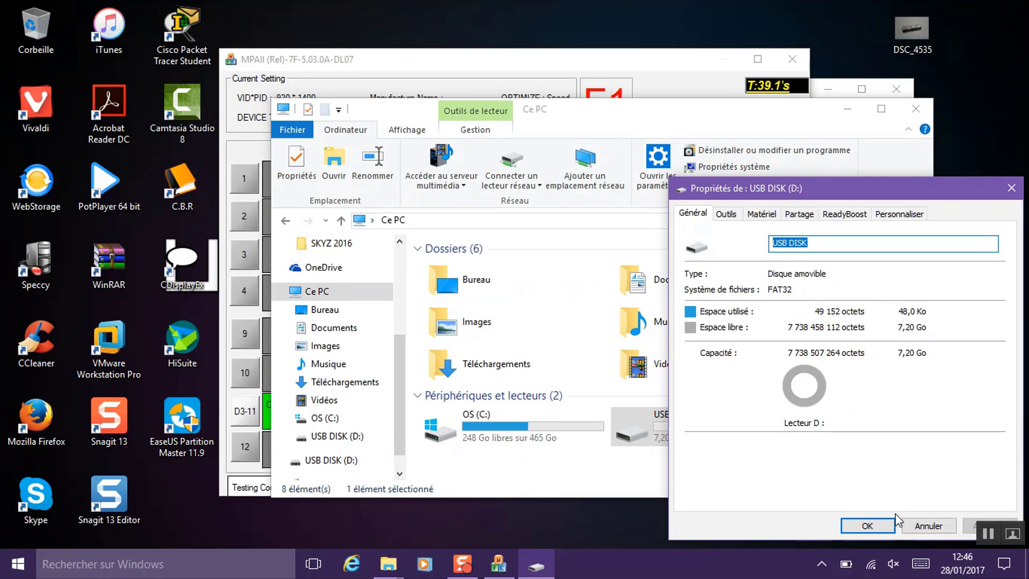
left_click(868, 525)
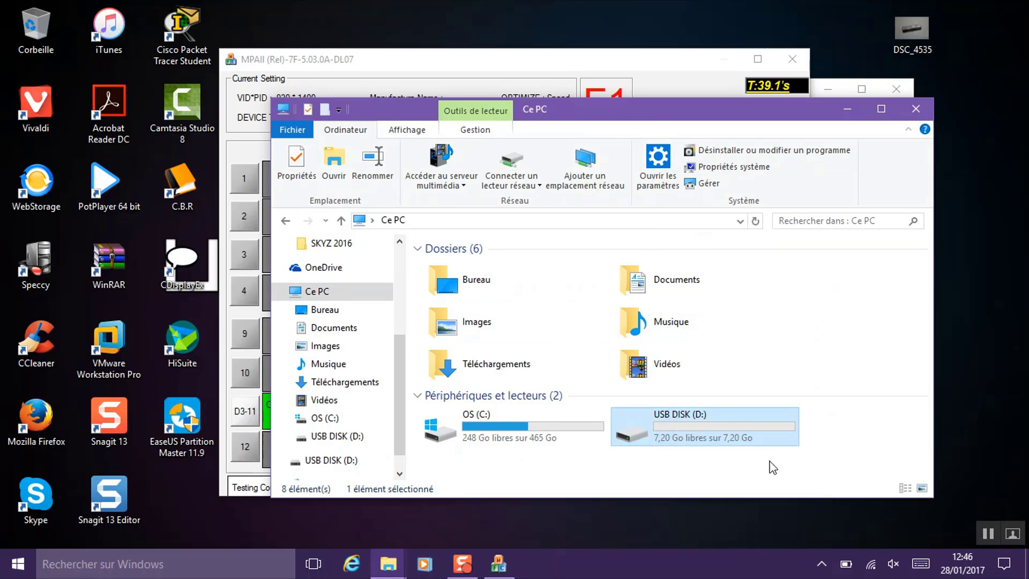
Copy the DSC_4535 image from the desktop to USB DISK (D:), and reopen the drive from Ce PC to check its contents.
double_click(737, 438)
left_click_drag(892, 38, 721, 322)
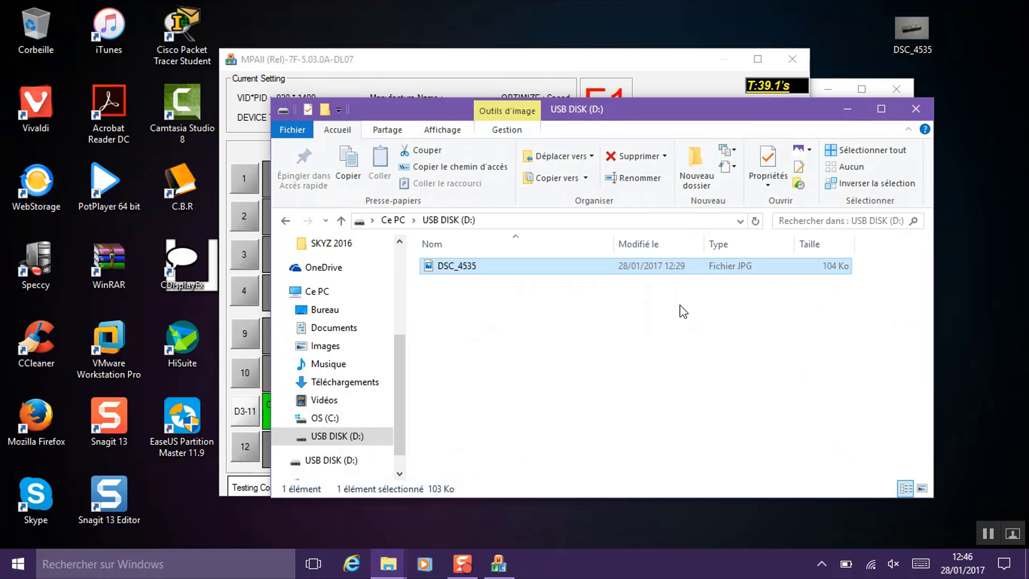
left_click(317, 292)
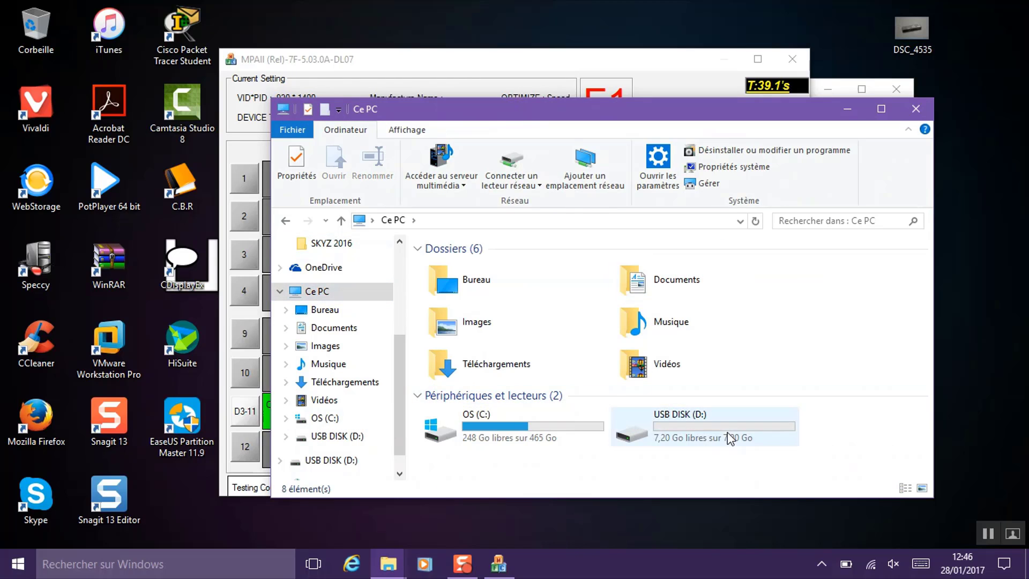
double_click(691, 435)
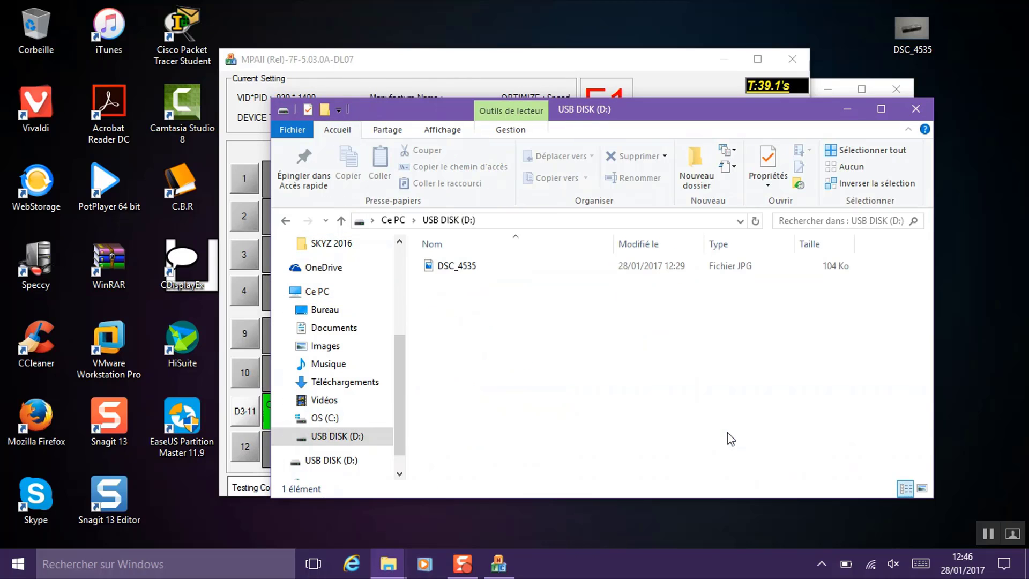